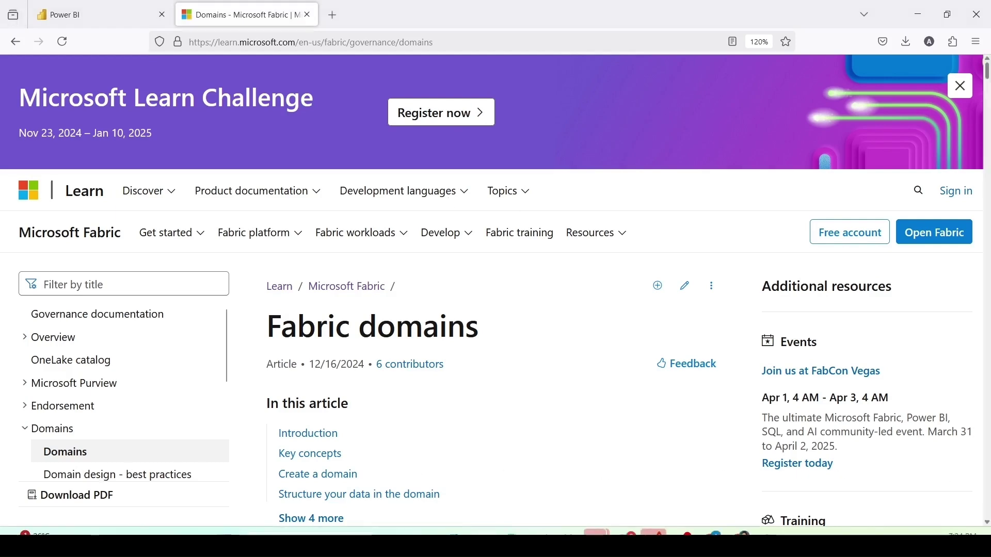
Step: Scroll the Fabric domains article past Introduction and Subdomains to the Domain roles section
scroll(436, 321, down, 10)
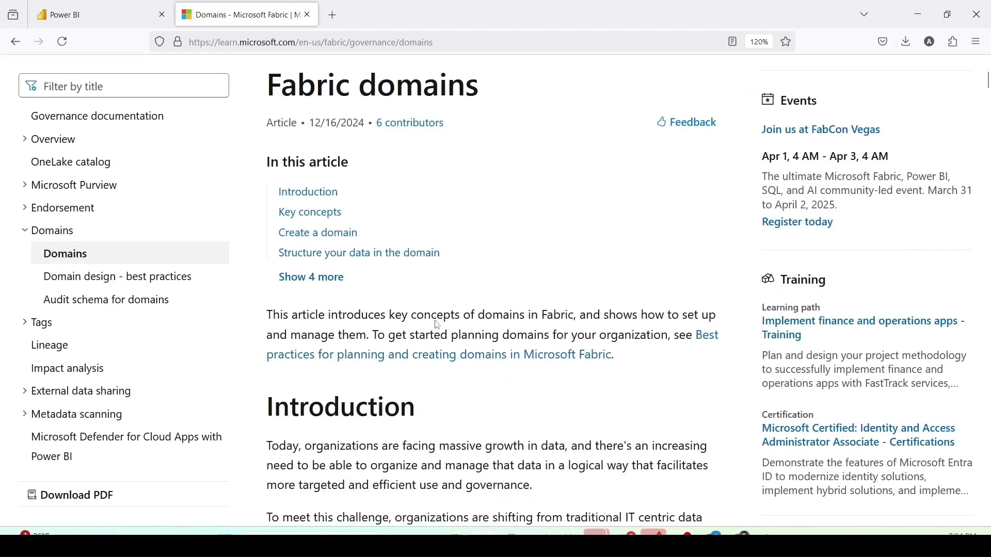
scroll(436, 320, down, 12)
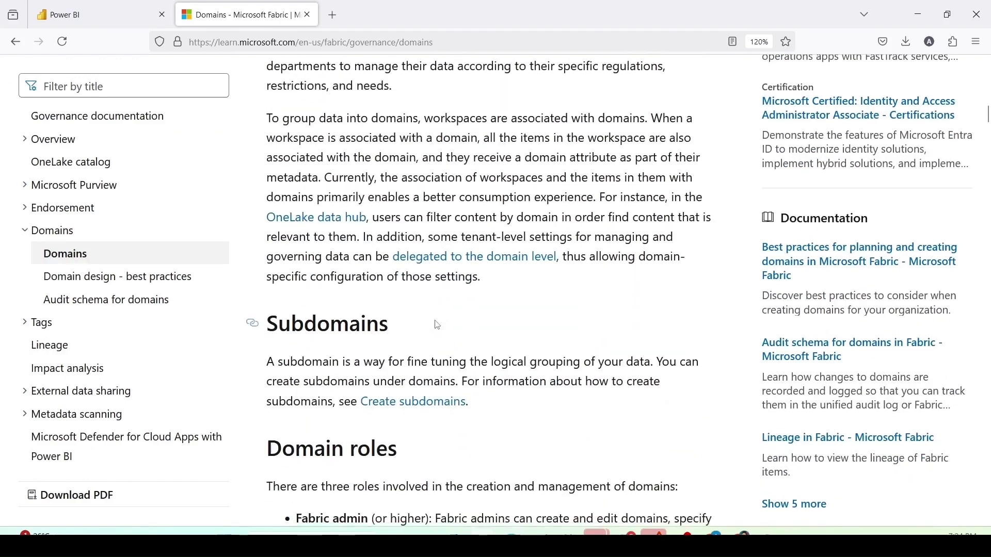
scroll(436, 320, down, 2)
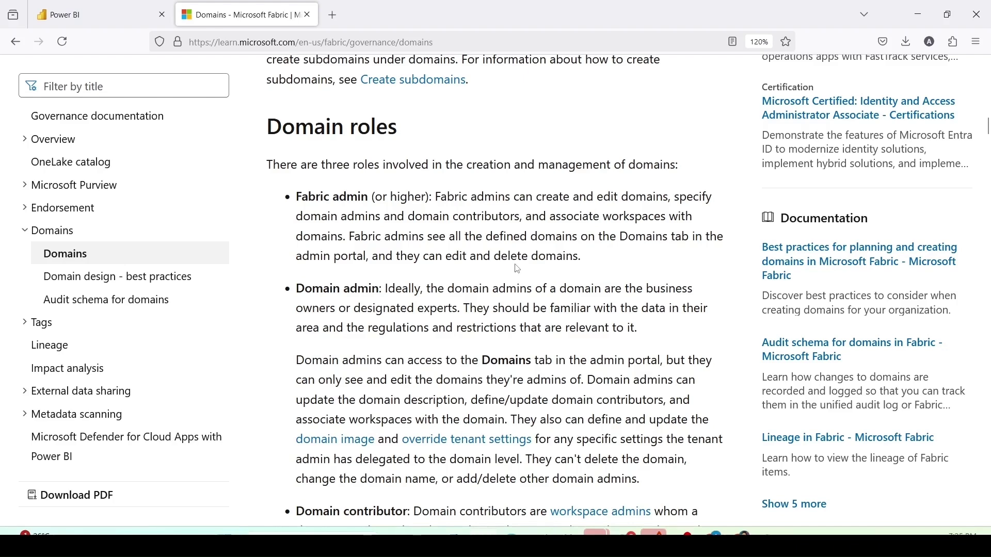
Step: Scroll further to read the Domain admin and Domain contributor role descriptions
scroll(518, 269, down, 2)
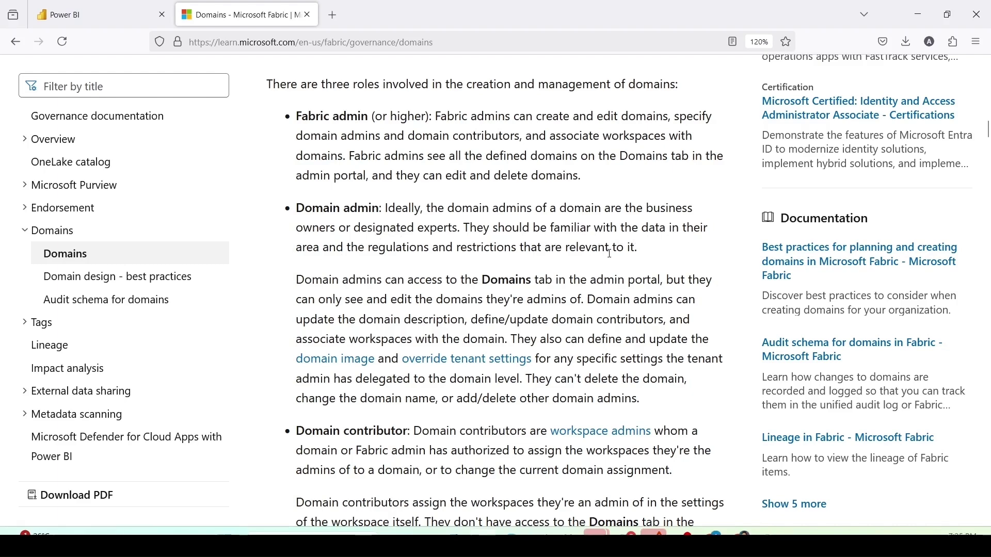
scroll(500, 259, down, 3)
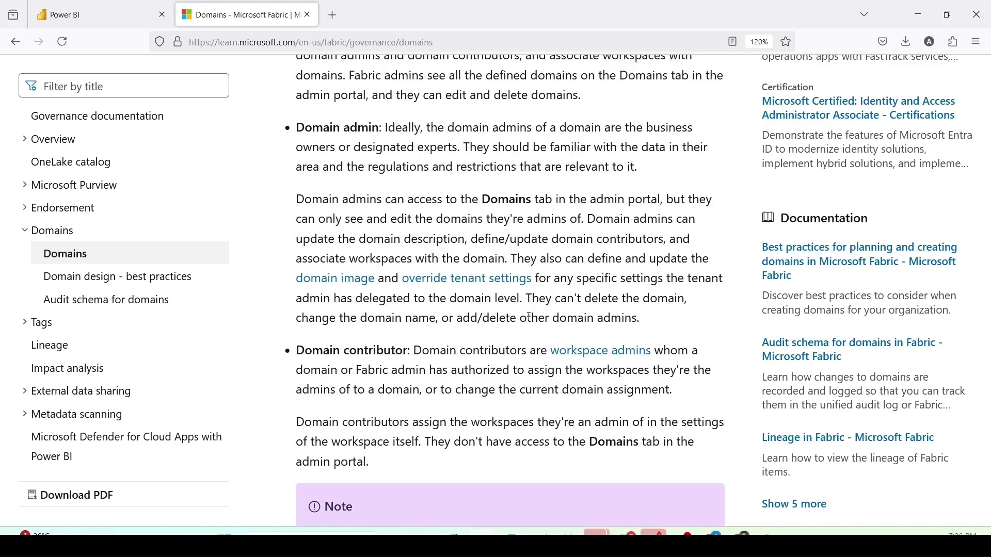
Step: Scroll to the workspace-admin note and the Domain settings delegation heading
scroll(529, 317, down, 3)
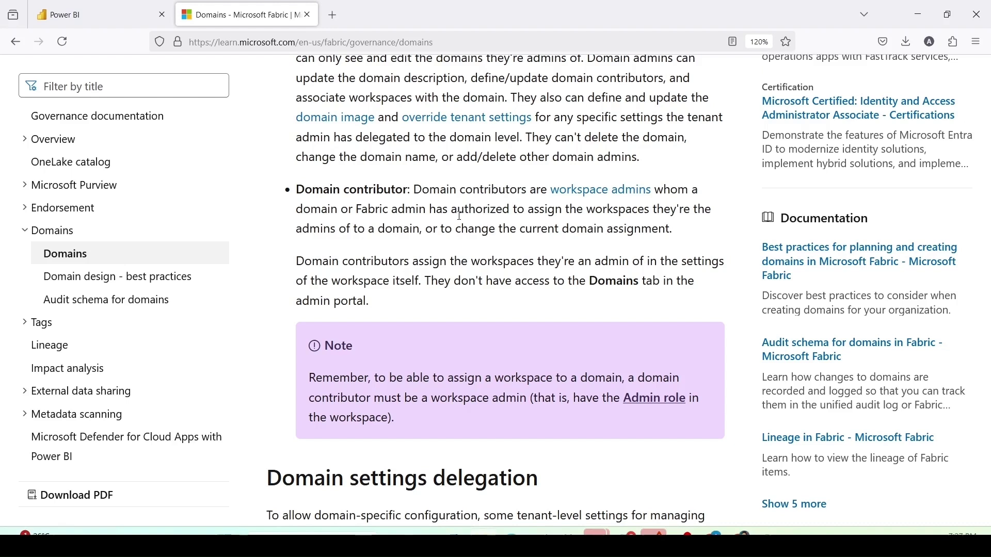
Step: Skim the remaining sections of the Fabric domains article
scroll(587, 265, down, 5)
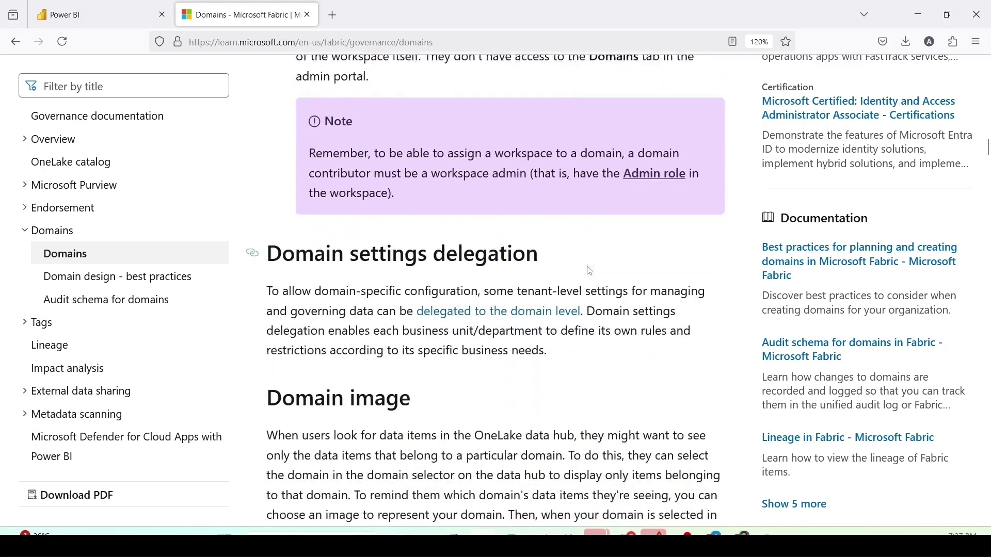
scroll(569, 268, down, 10)
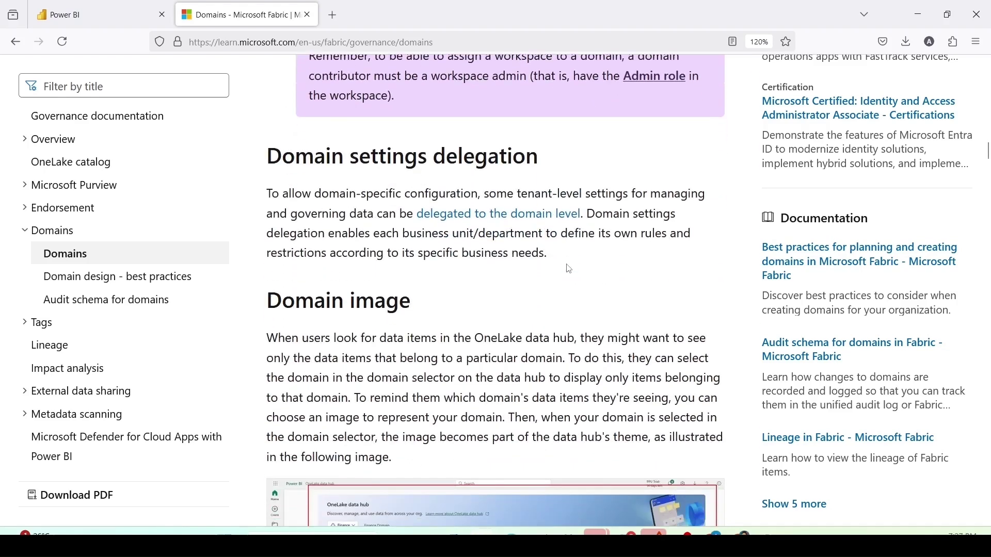
scroll(570, 269, down, 12)
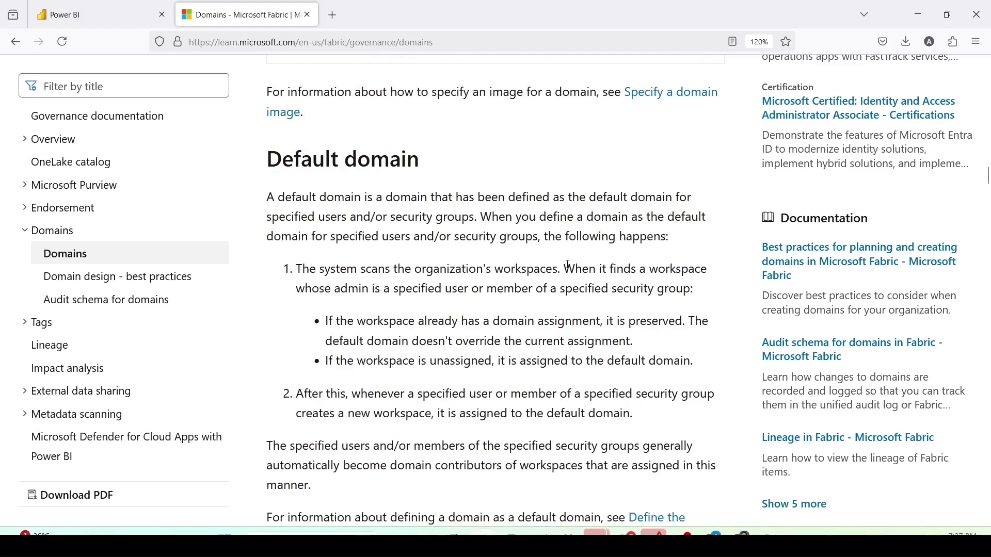
scroll(570, 269, down, 18)
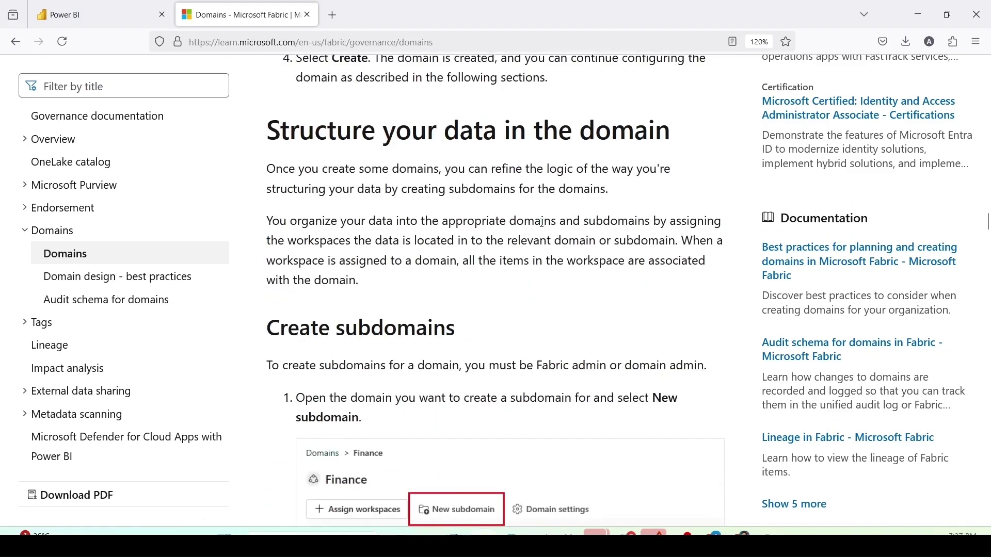
scroll(542, 223, down, 20)
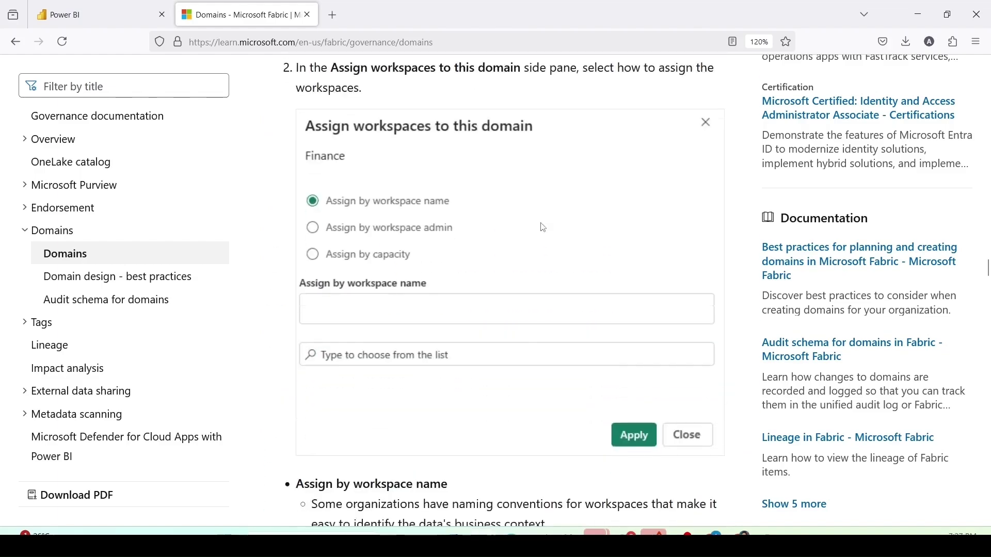
scroll(543, 227, down, 20)
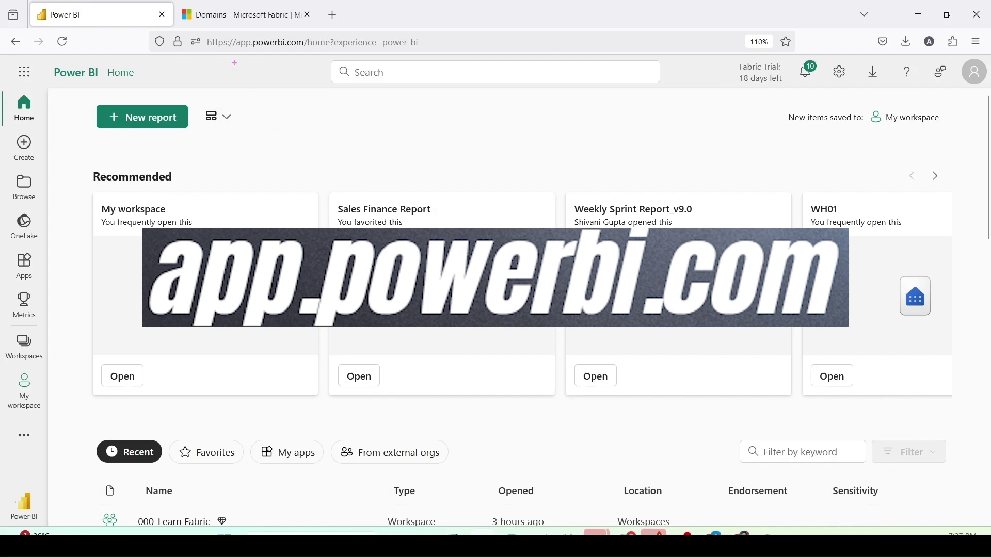
Step: Go to the Admin portal from the Settings gear and open its Domains page
drag(204, 32, 306, 58)
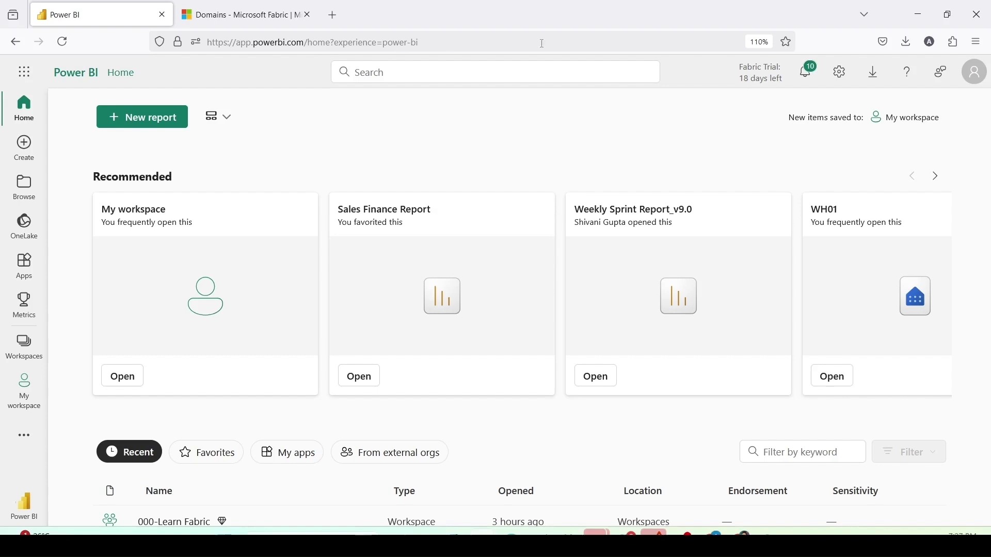
click(844, 82)
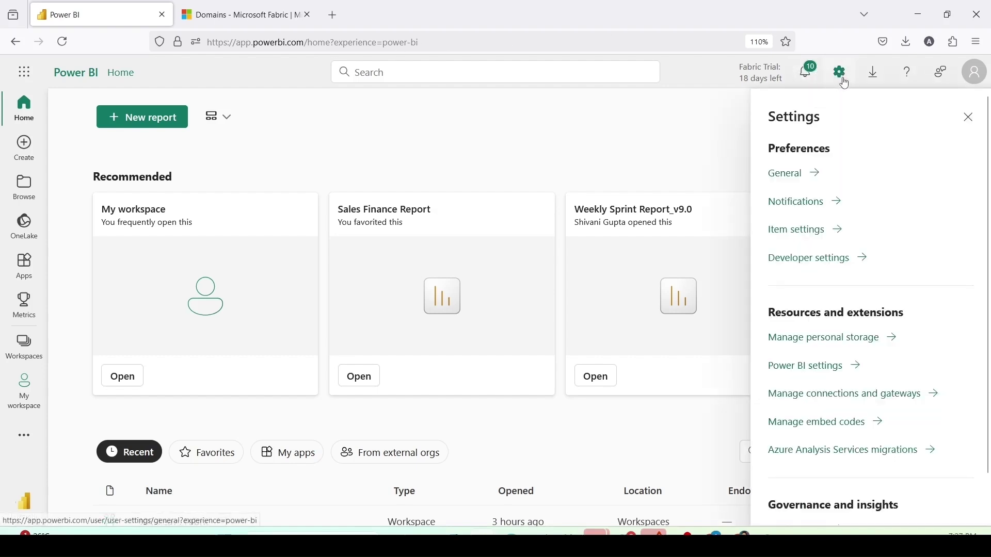
scroll(856, 325, down, 2)
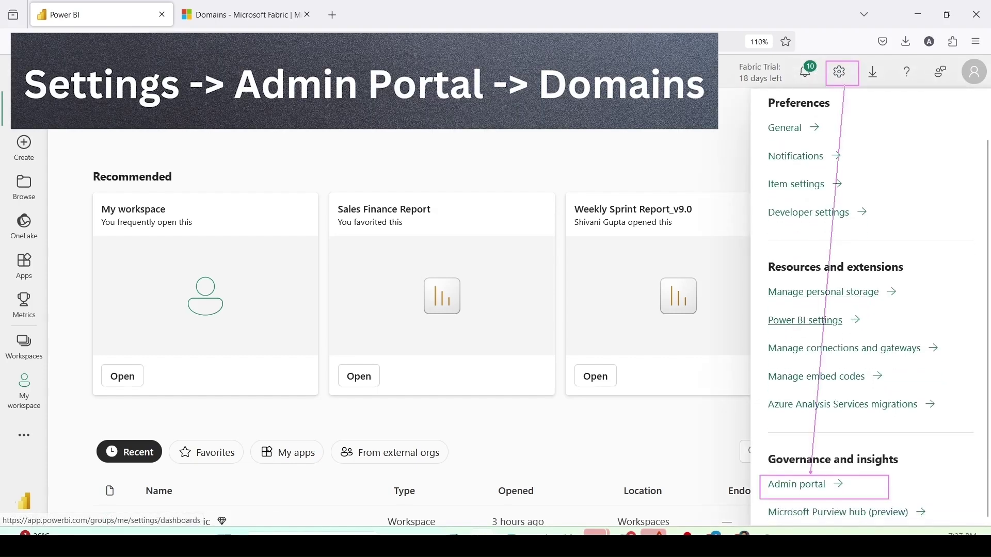
click(807, 485)
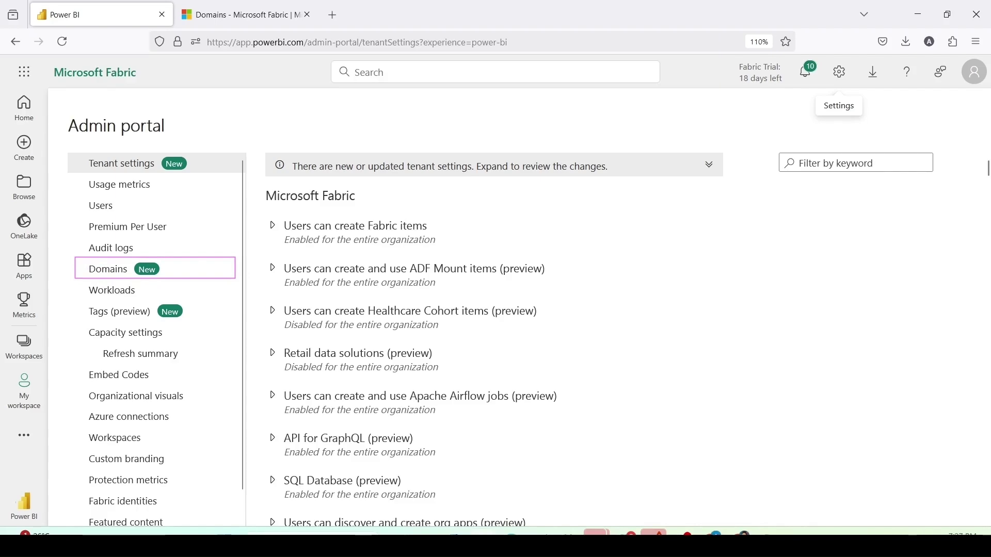
click(114, 274)
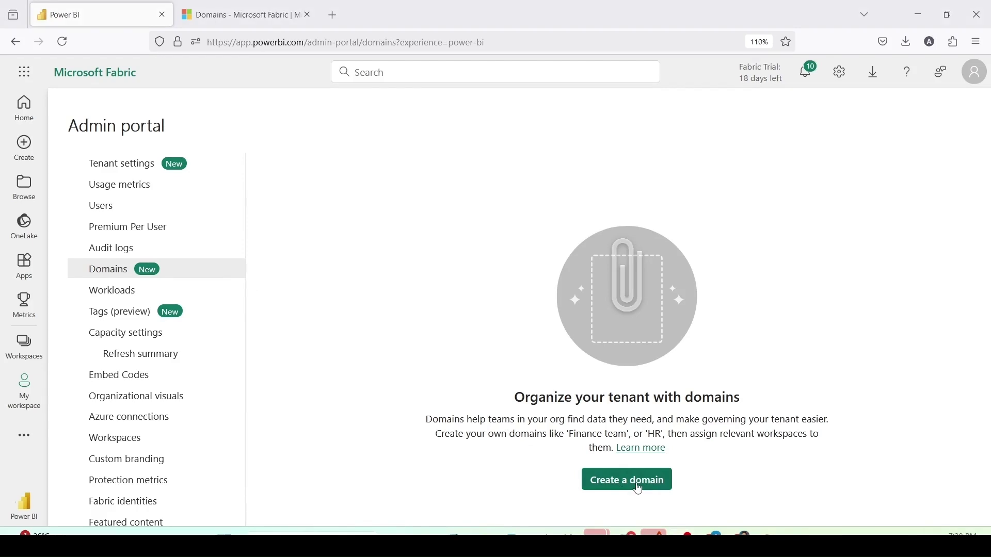
Step: Create a domain named 'Sales' with the suggested user as its domain admin
click(634, 488)
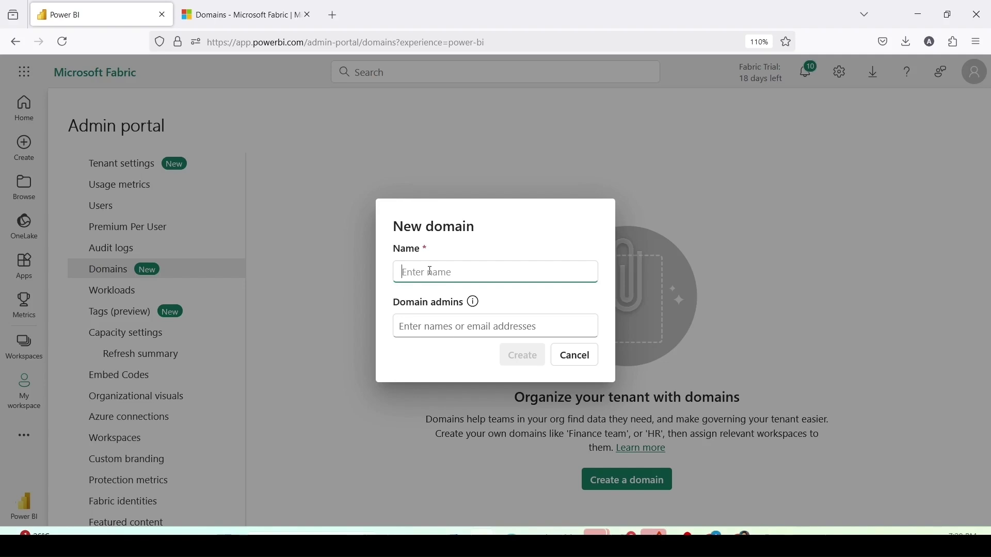
text(Sales)
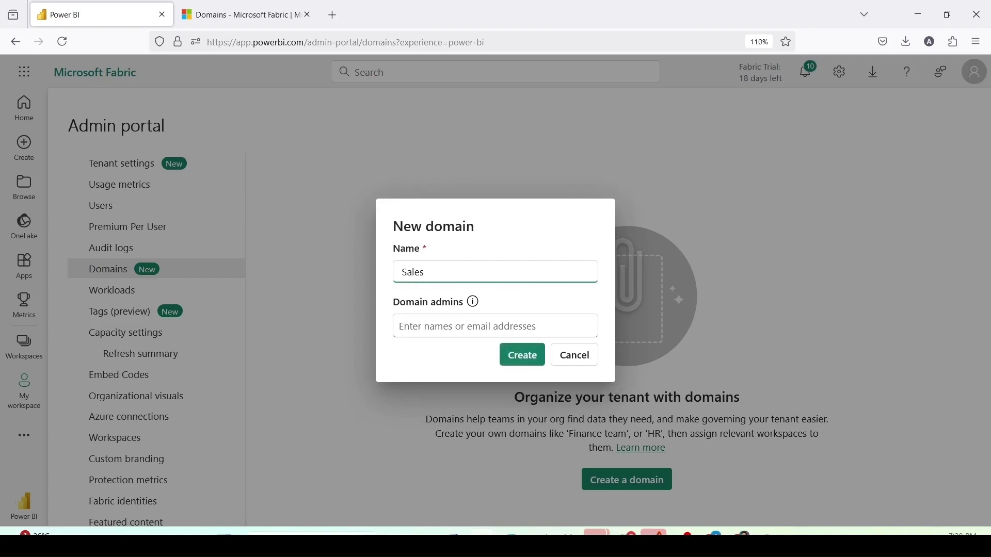
click(487, 325)
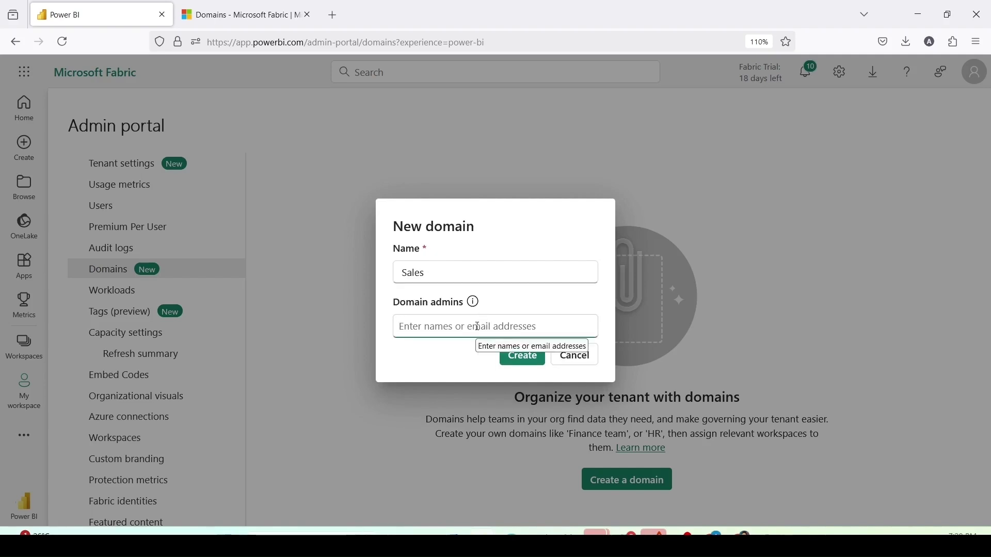
text(m)
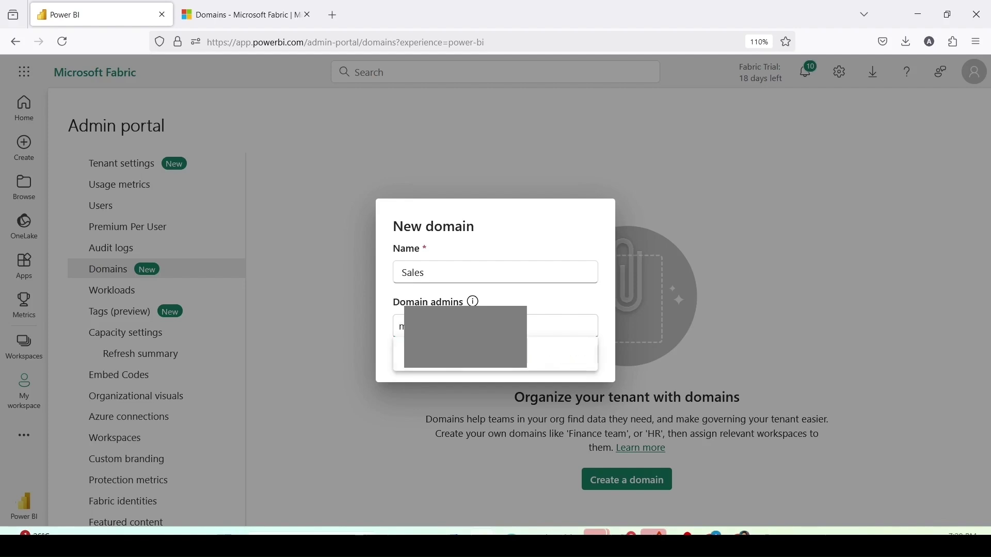
click(480, 351)
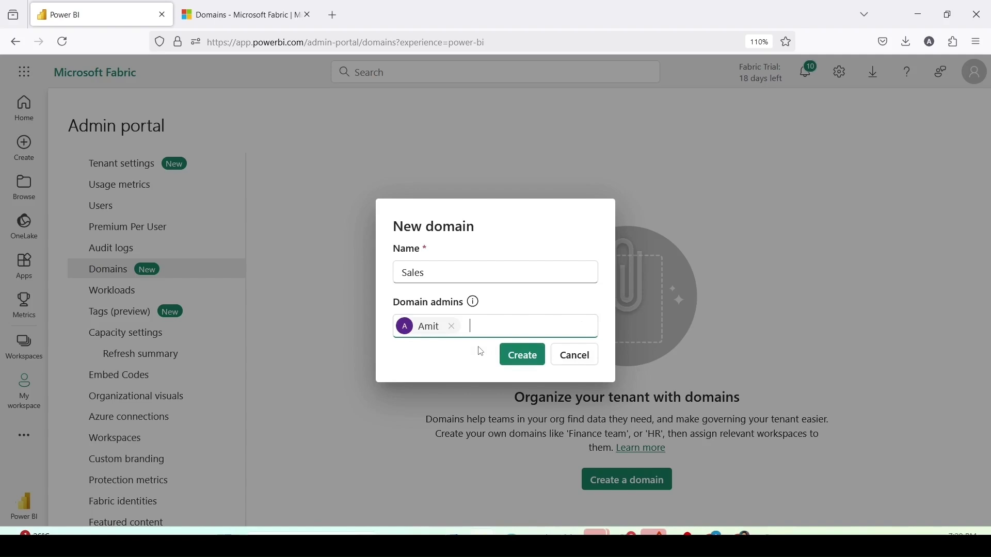
click(530, 356)
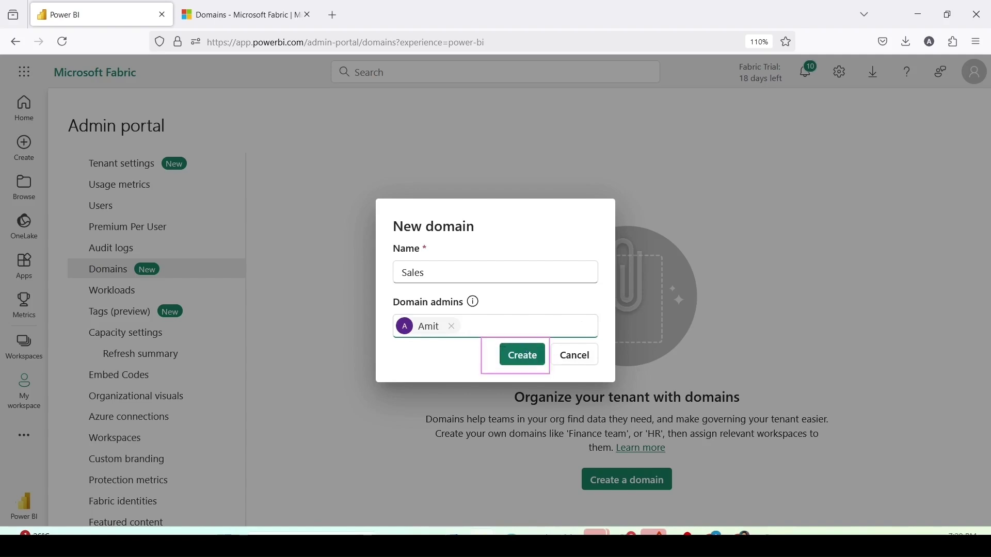
click(523, 357)
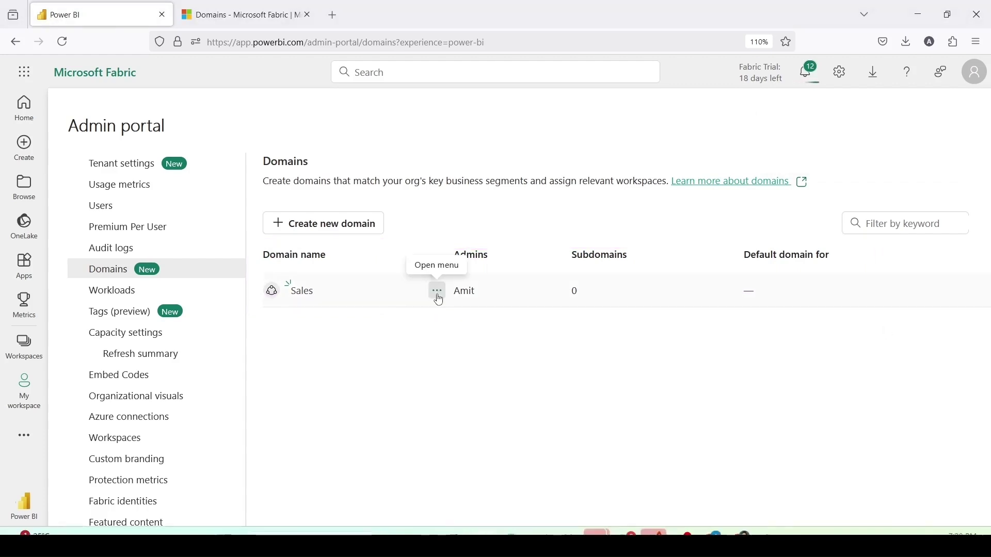
Step: Open the Sales domain's settings and review its Image, Admins and Contributors pages
click(438, 292)
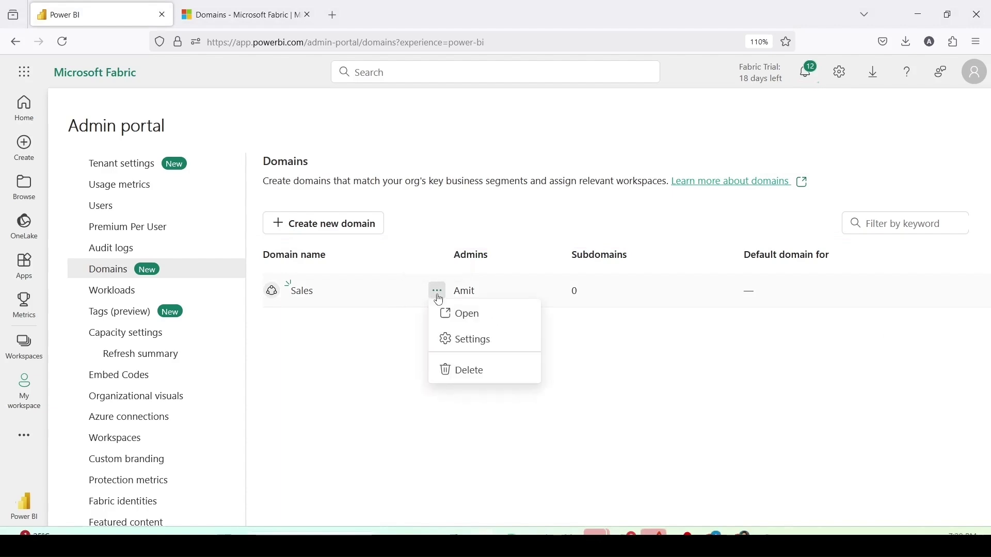
click(462, 342)
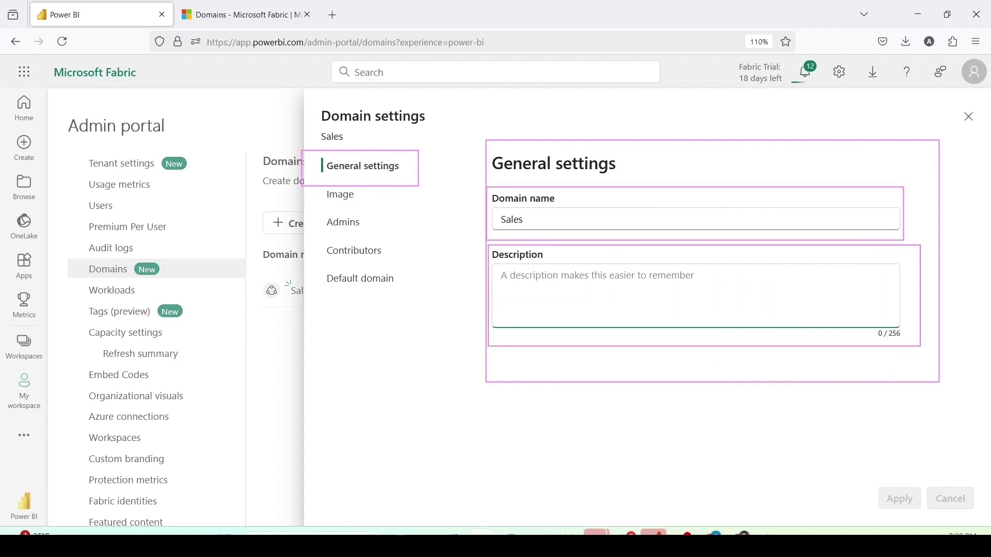
click(345, 198)
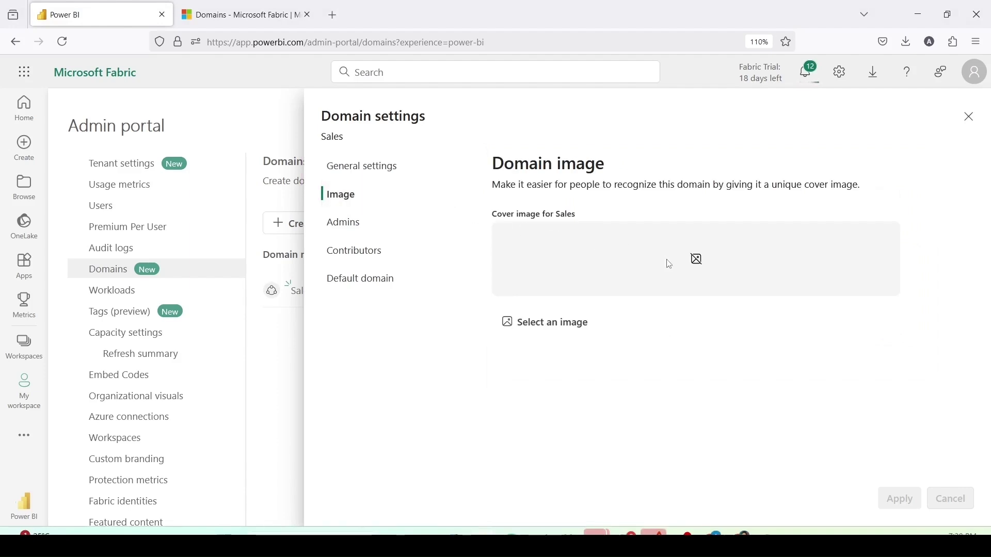
click(343, 231)
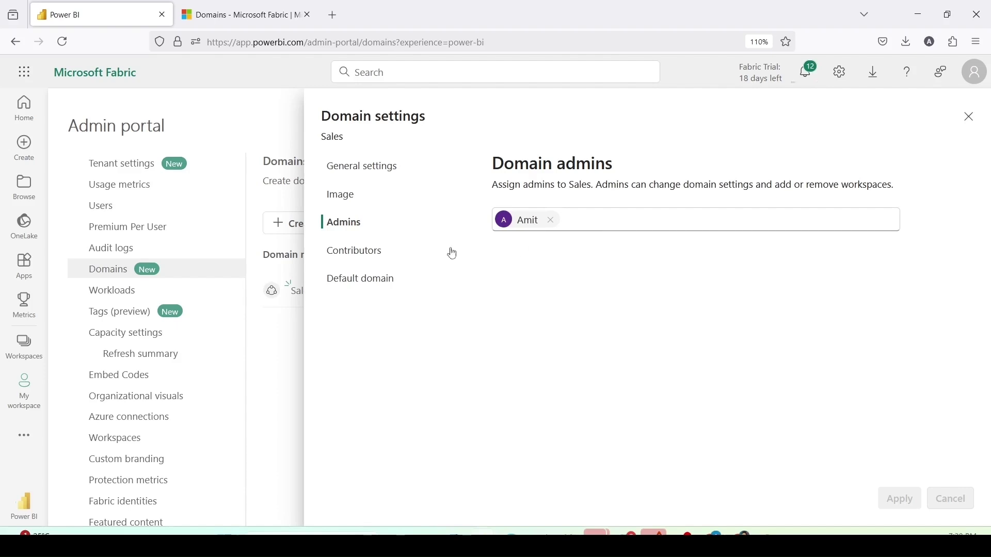
click(382, 258)
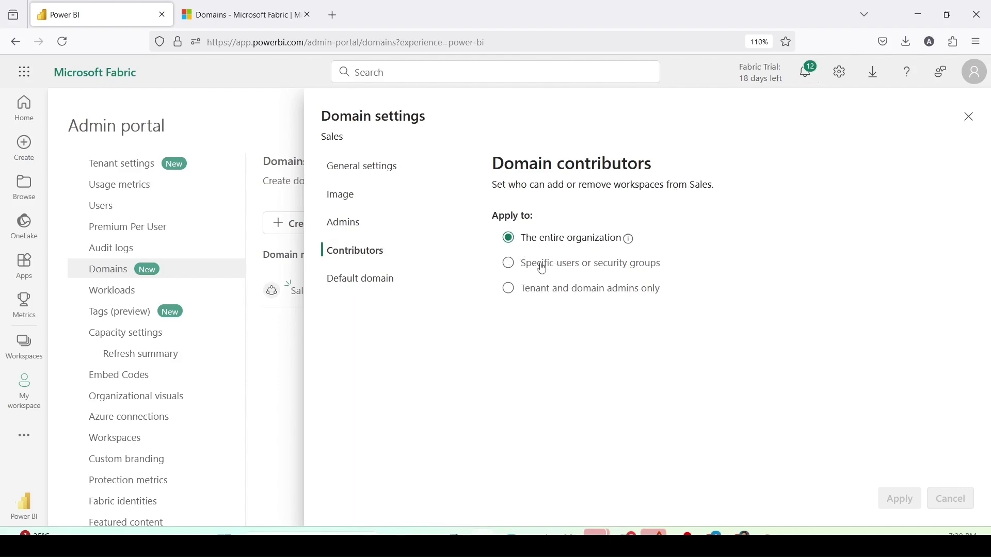
Step: Try the other contributor options, restore Entire organization, then view the Default domain page
click(621, 265)
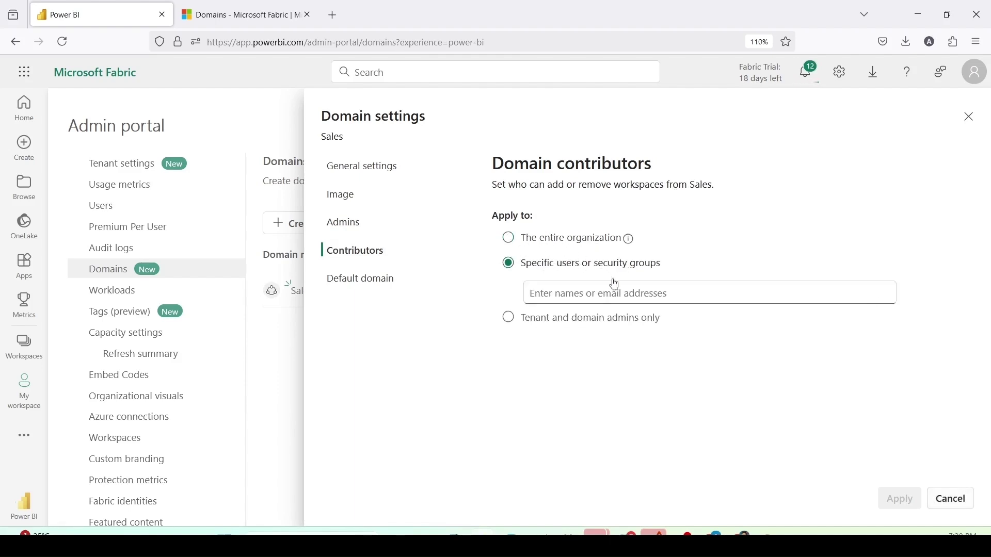
click(588, 319)
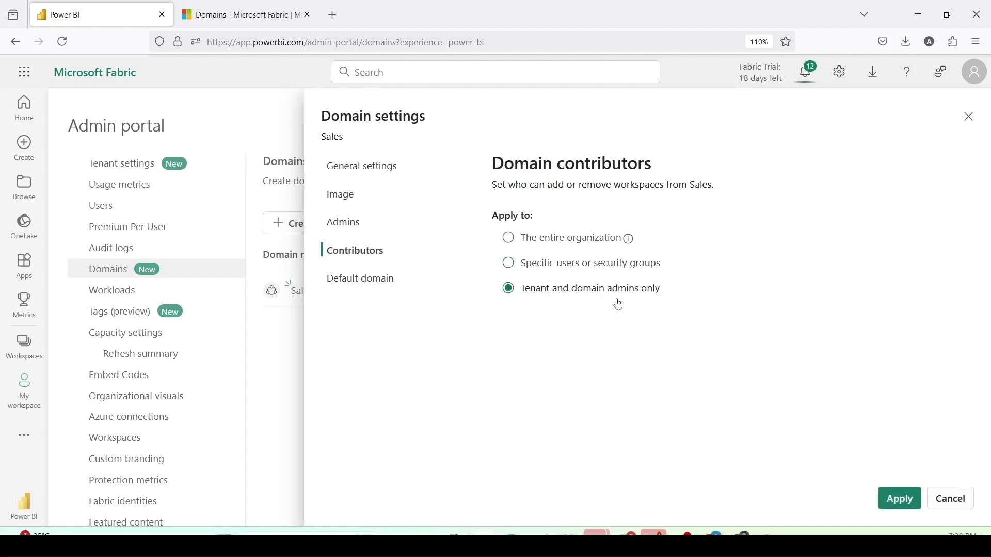
click(584, 241)
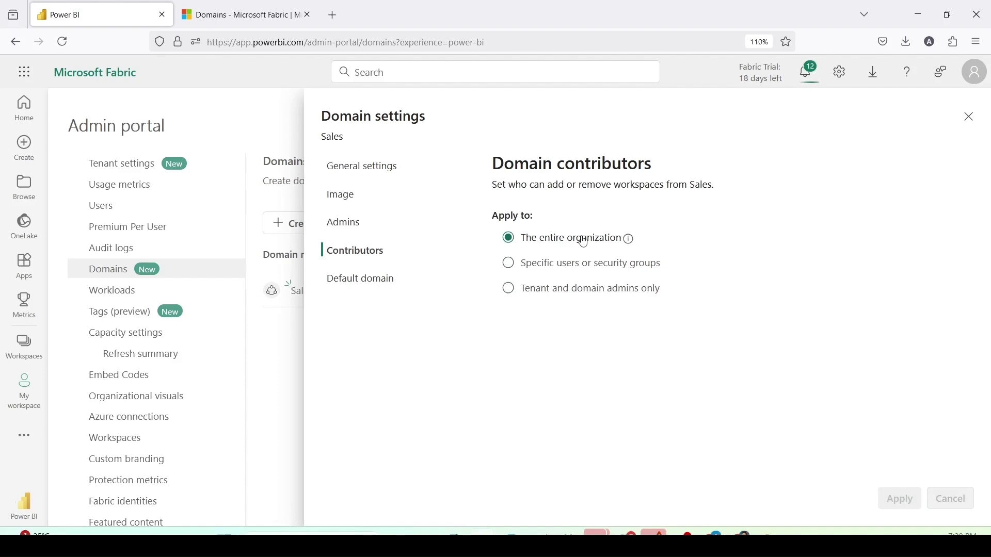
click(364, 281)
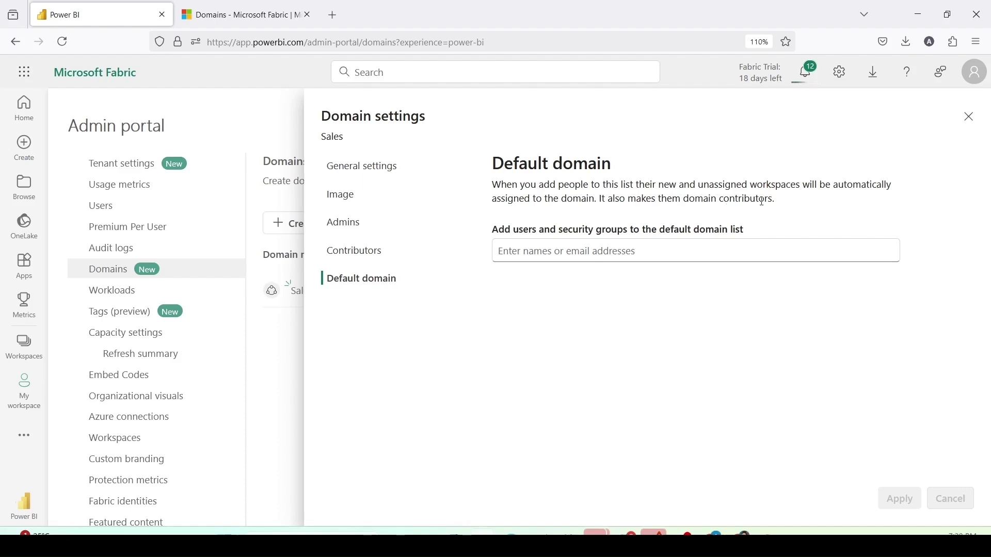
drag(799, 202, 488, 187)
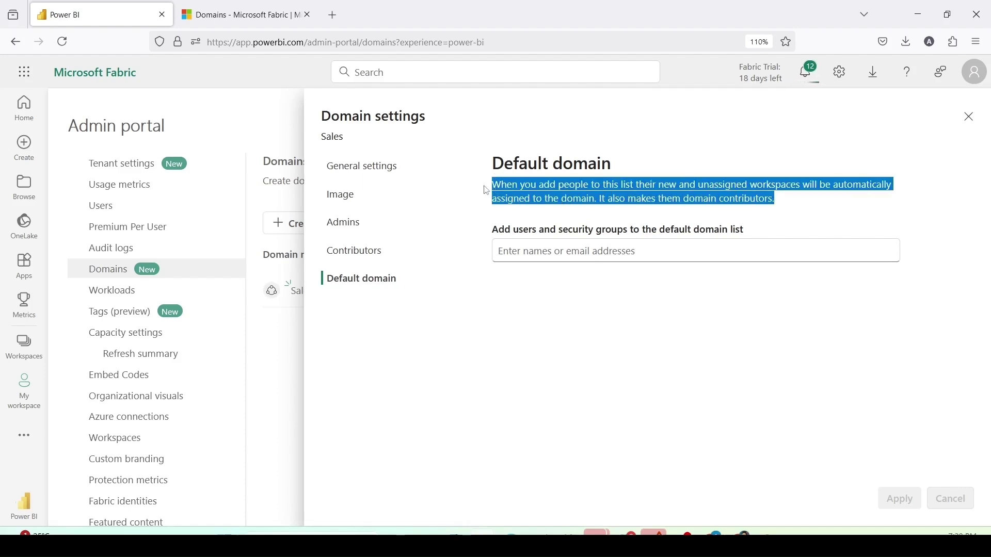
click(571, 255)
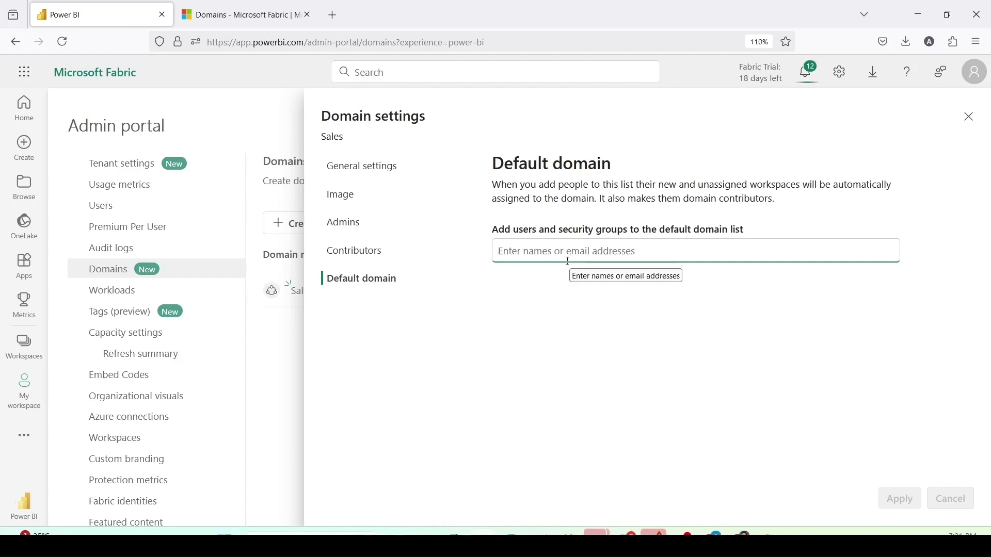
click(532, 335)
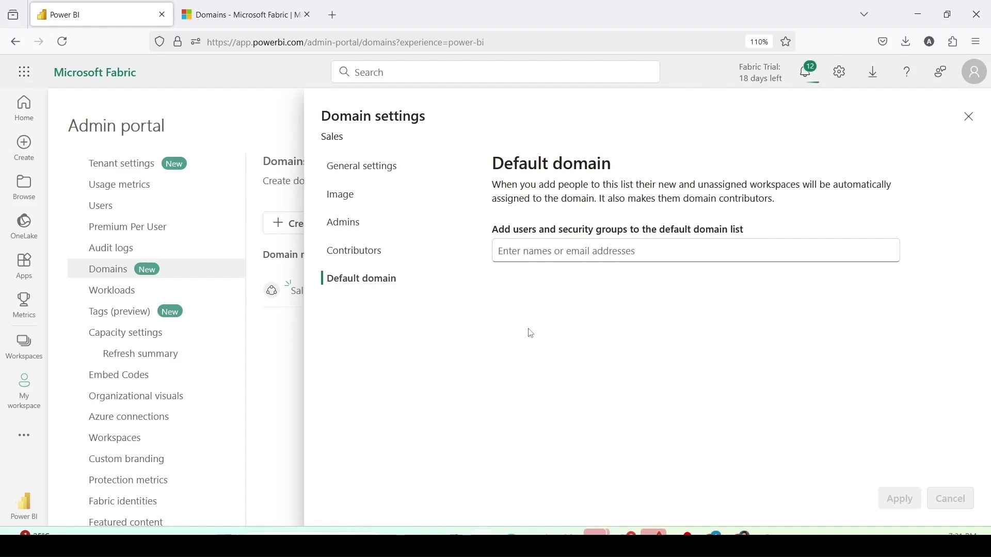
Step: Close the Sales domain settings panel with Esc to return to the Domains list
key(Escape)
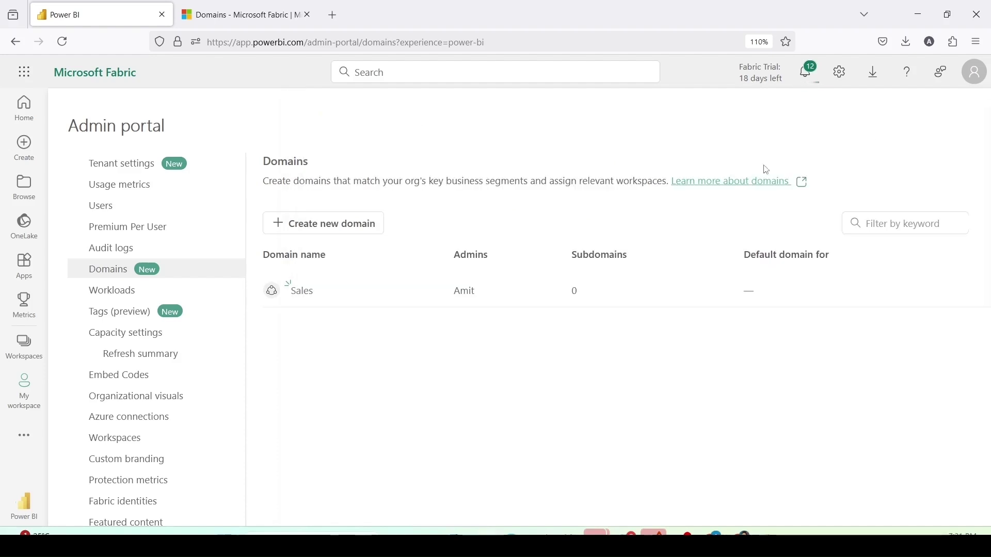